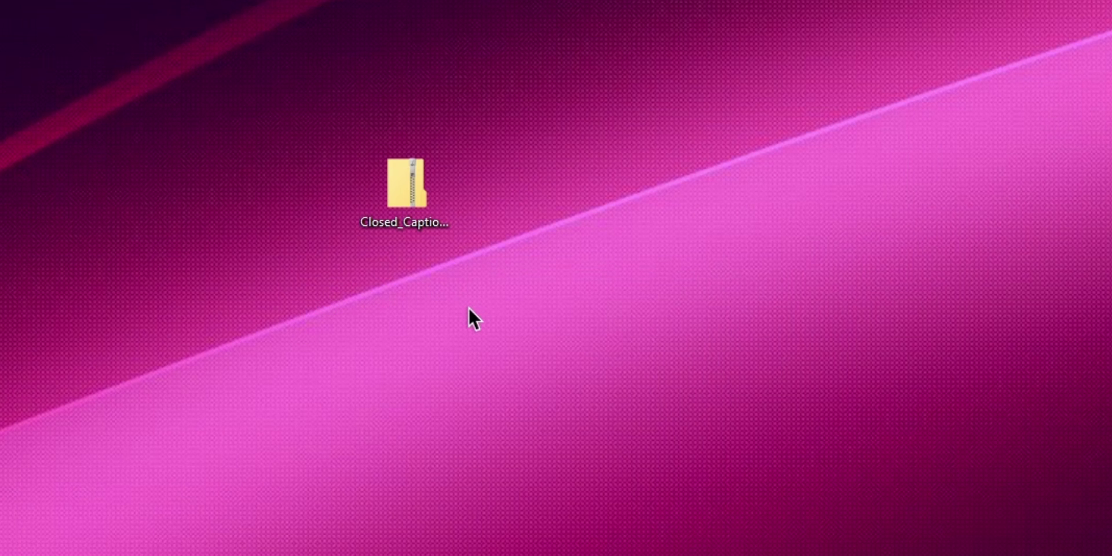
# - Extract the Closed_Captions_Plugin__v0.0.11_Windows zip with 7-Zip into a folder of the same name and open that folder
pyautogui.rightClick(404, 186)
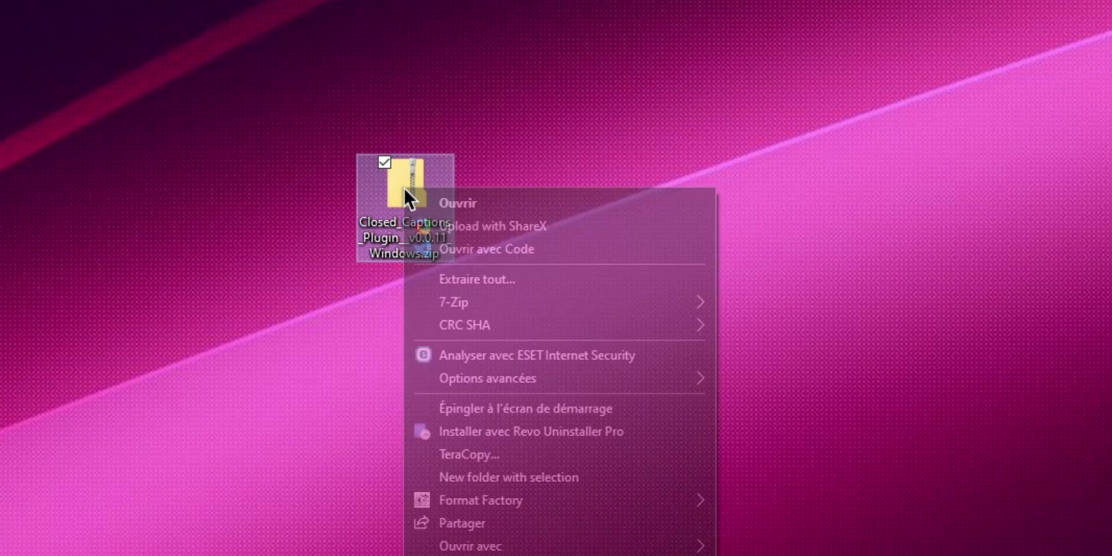
pyautogui.moveTo(413, 302)
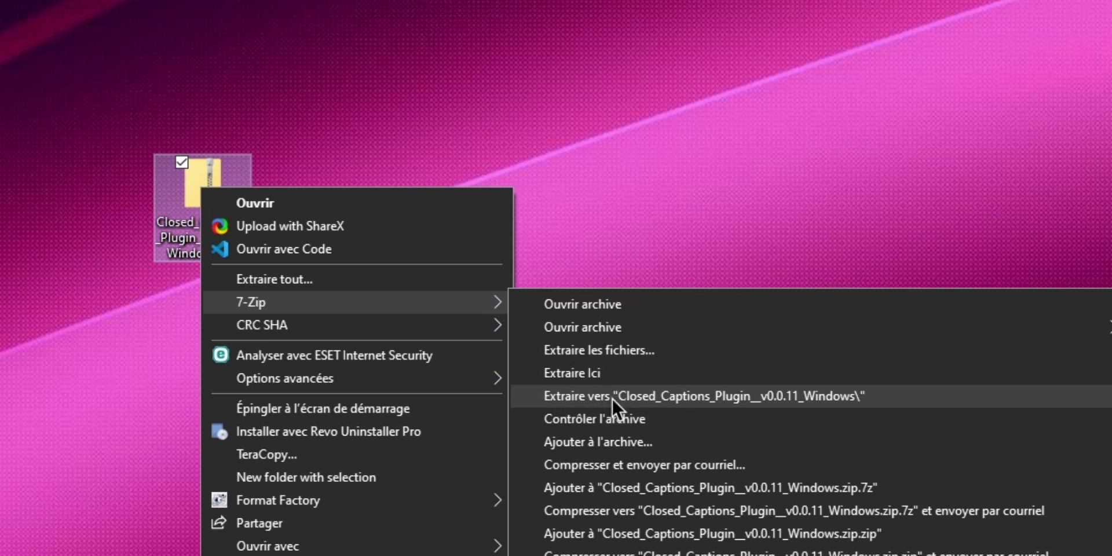
pyautogui.click(676, 399)
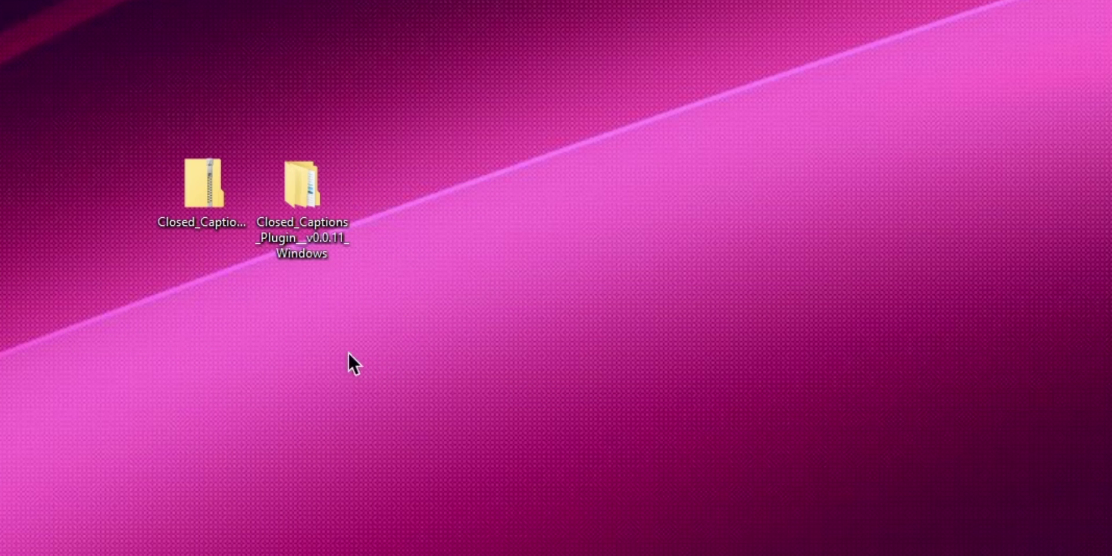
pyautogui.doubleClick(316, 221)
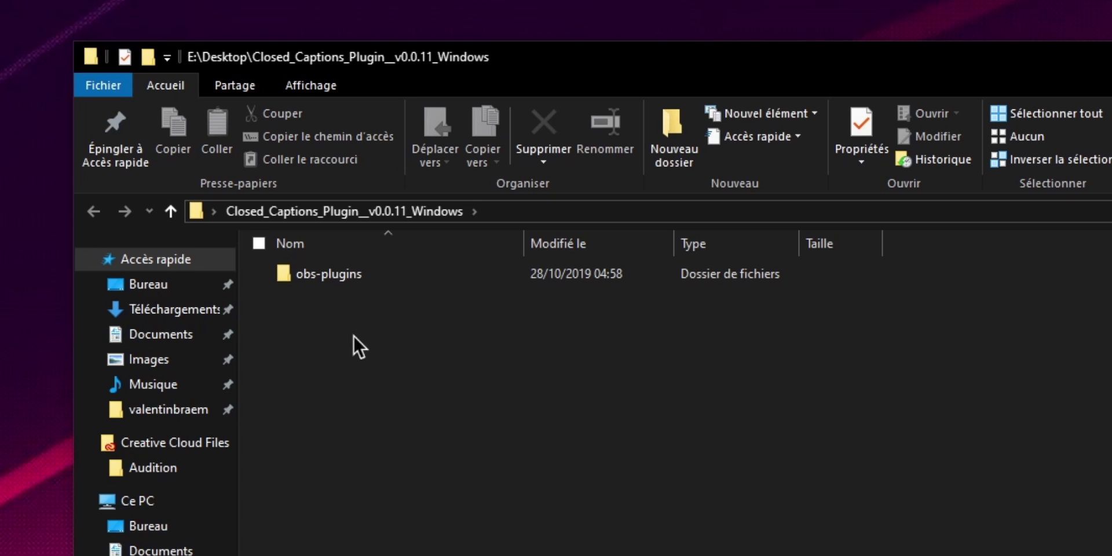
# - Copy the obs-plugins folder from the extracted plugin folder
pyautogui.moveTo(318, 315); pyautogui.dragTo(472, 274)
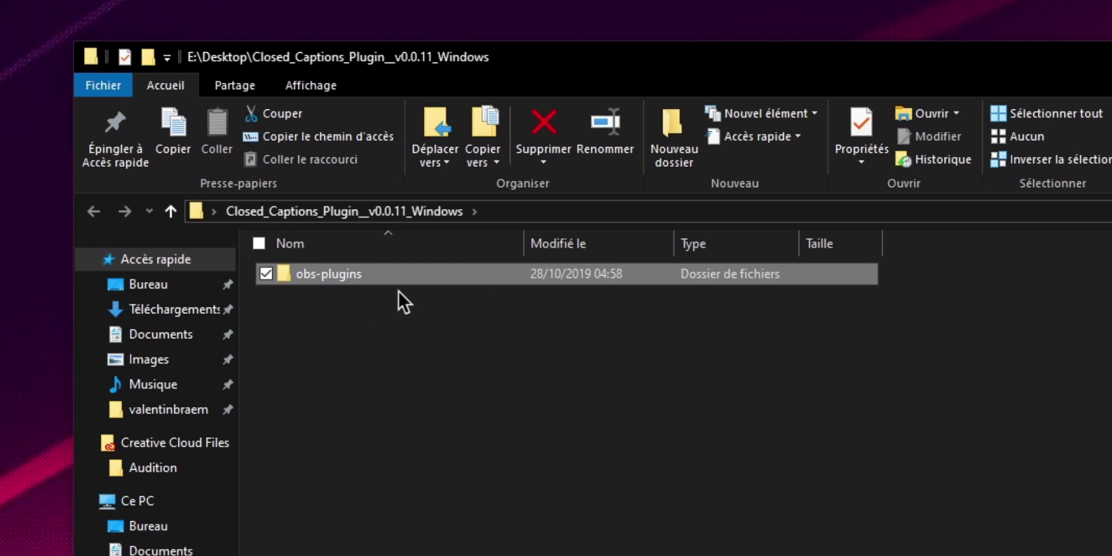
pyautogui.rightClick(411, 276)
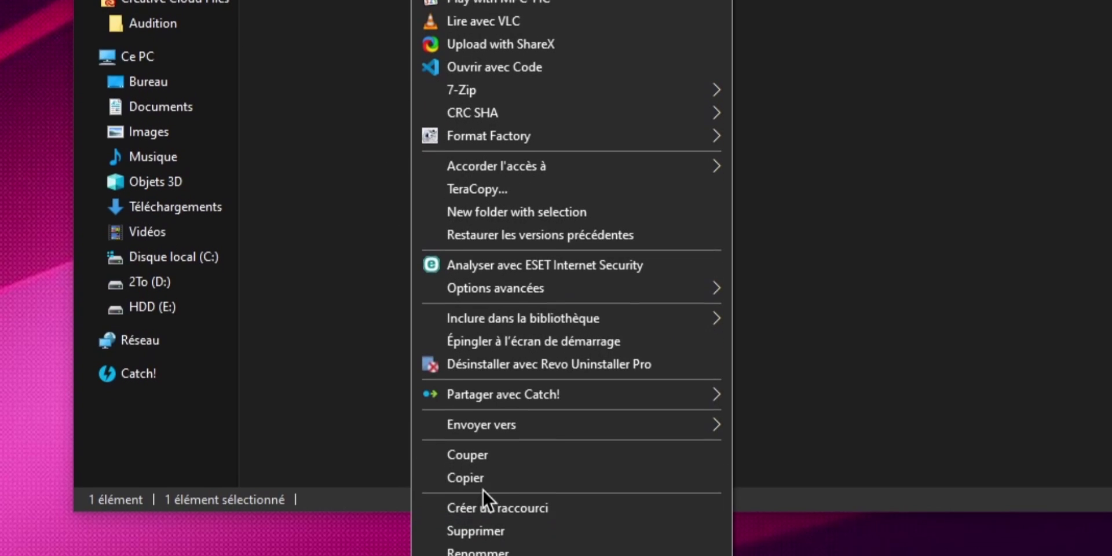
pyautogui.click(481, 463)
pyautogui.click(356, 182)
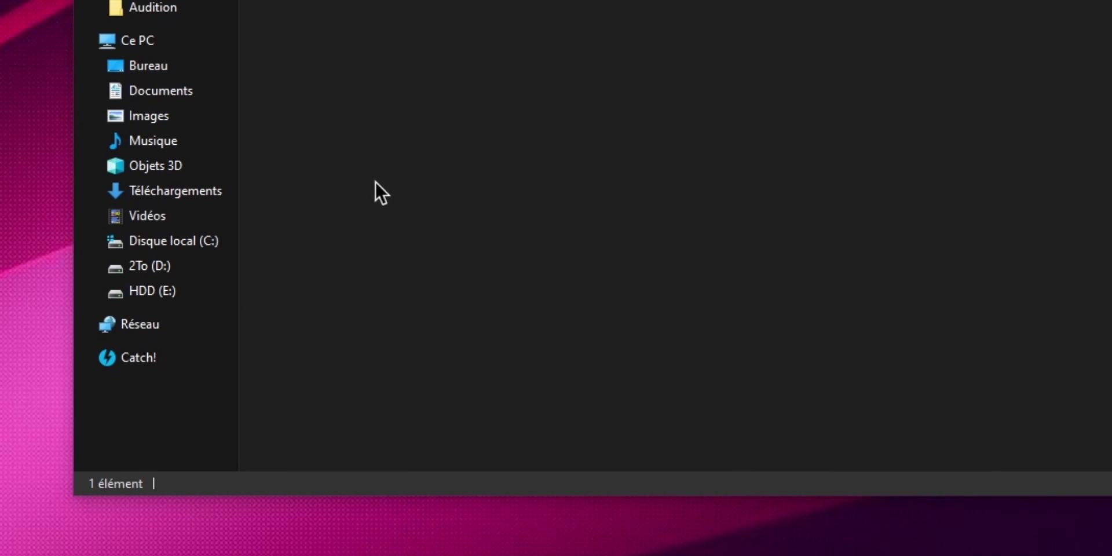
# - Go to the obs-studio installation folder under Programmes on the C: drive
pyautogui.click(167, 248)
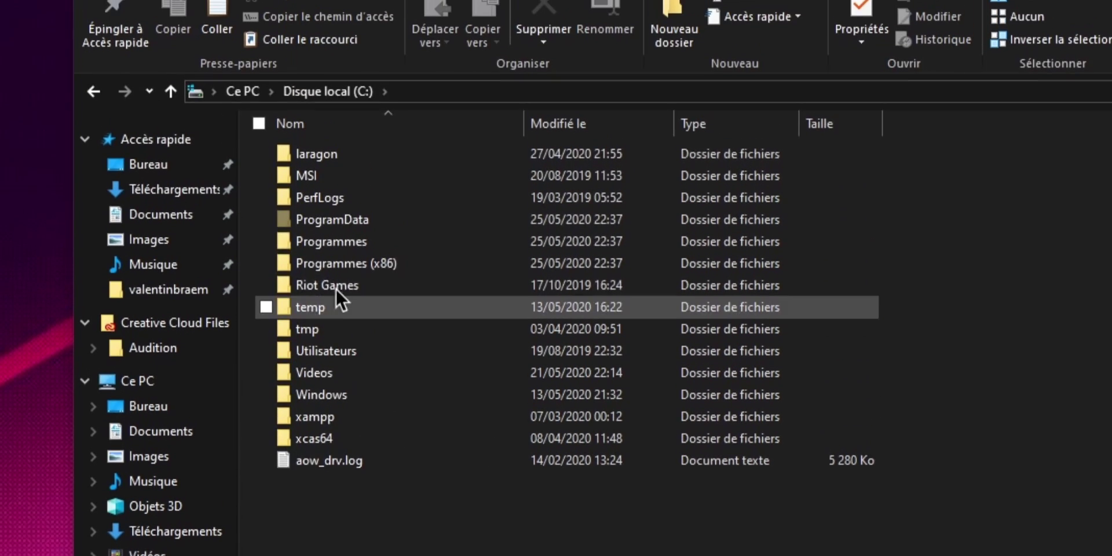
pyautogui.doubleClick(388, 244)
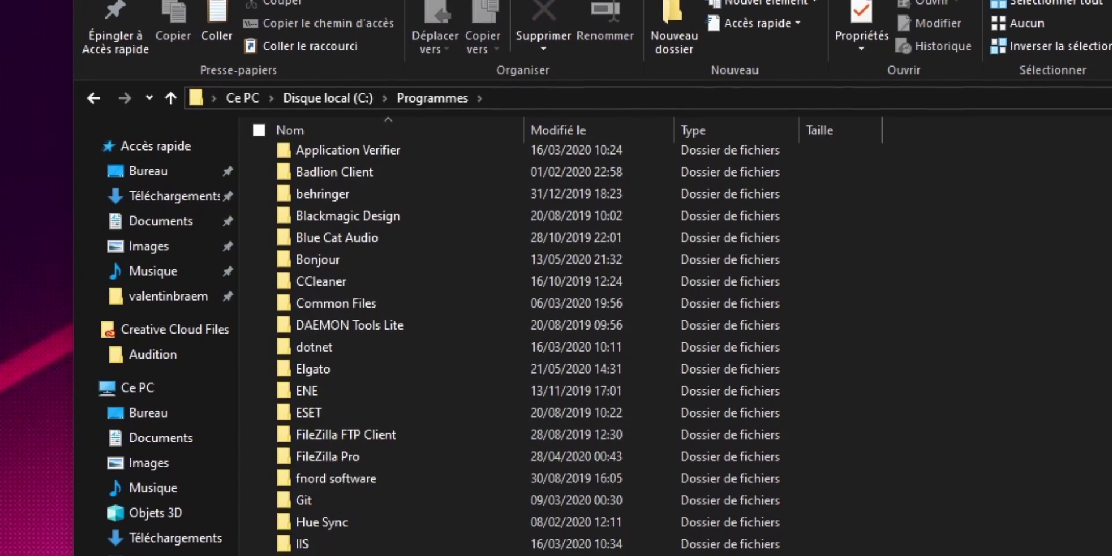
pyautogui.scroll(-5, 521, 335)
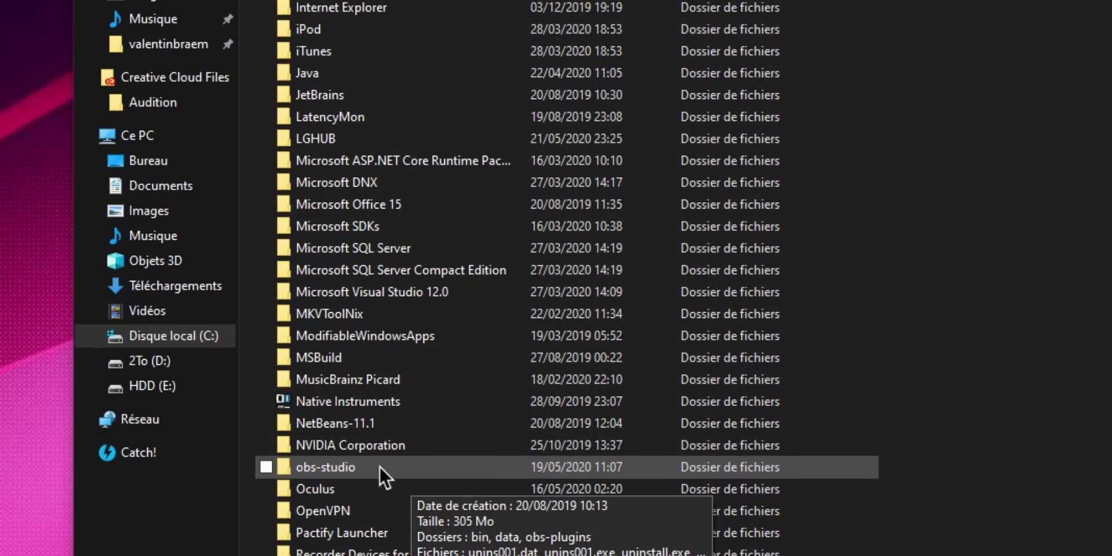
pyautogui.doubleClick(380, 465)
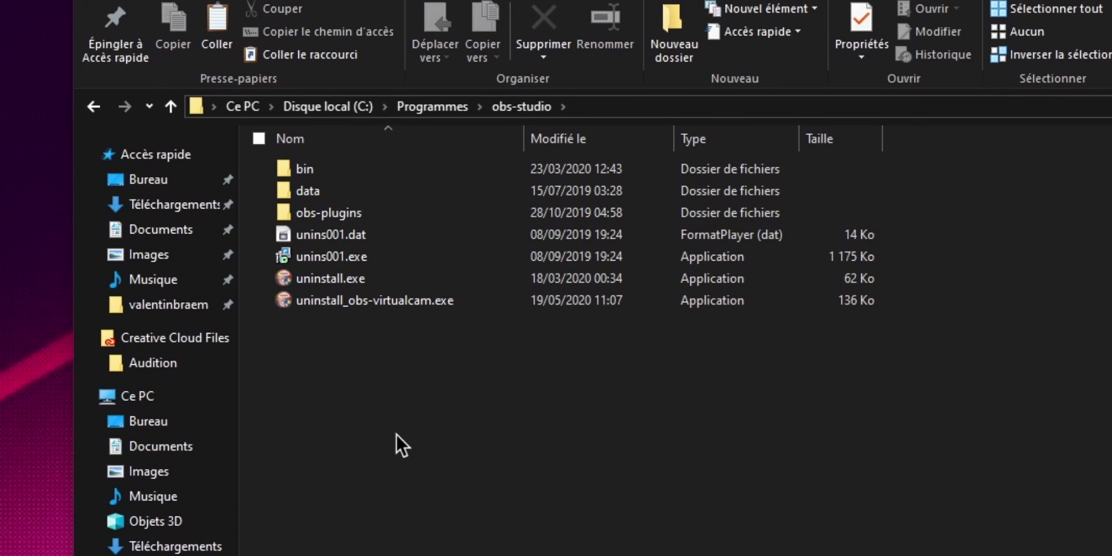
pyautogui.rightClick(415, 347)
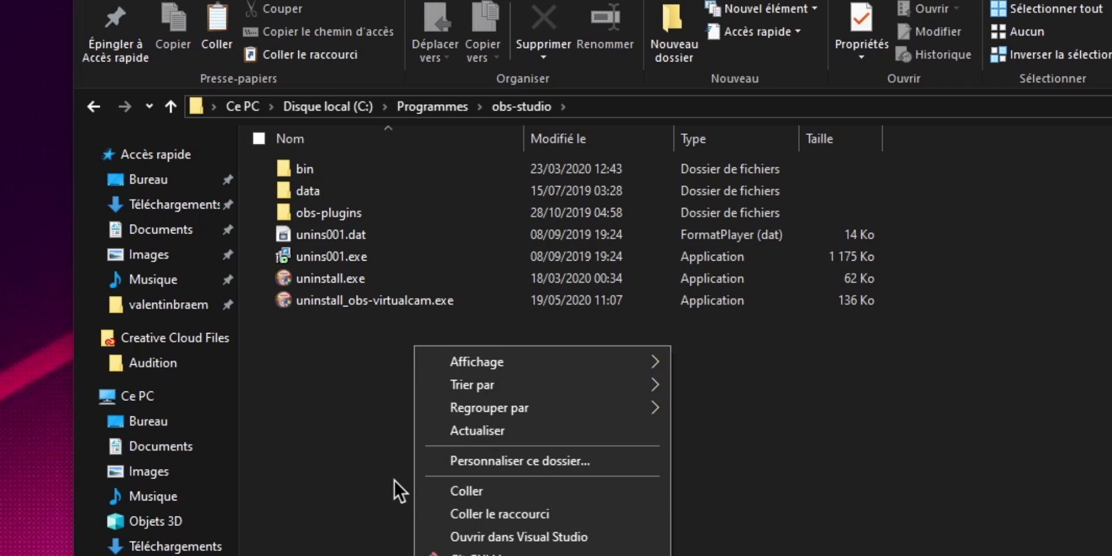
pyautogui.click(371, 461)
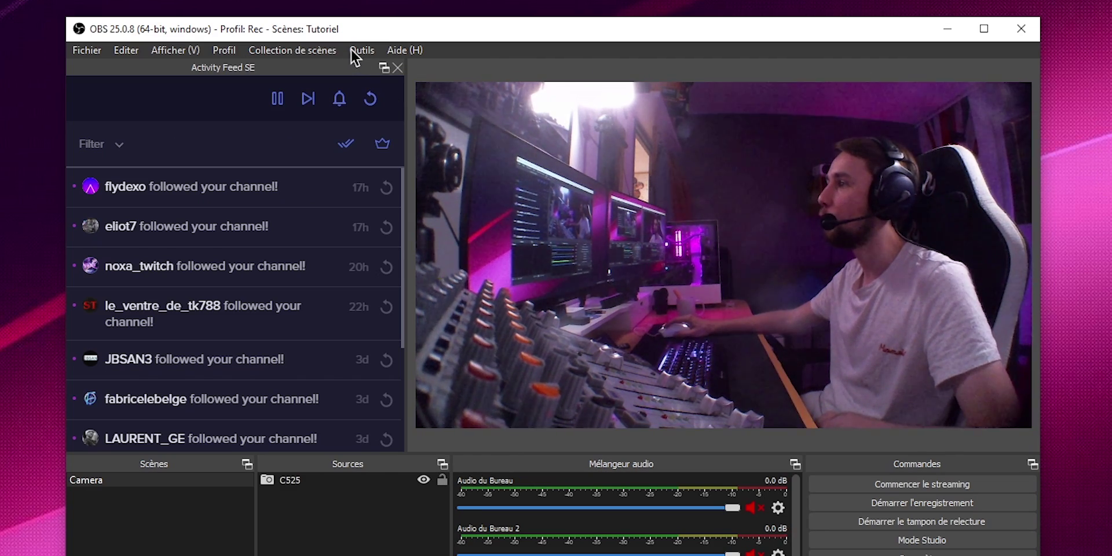
# - Switch to OBS, open the Cloud Closed Captions settings and set the caption source to Mic/Aux
pyautogui.click(351, 50)
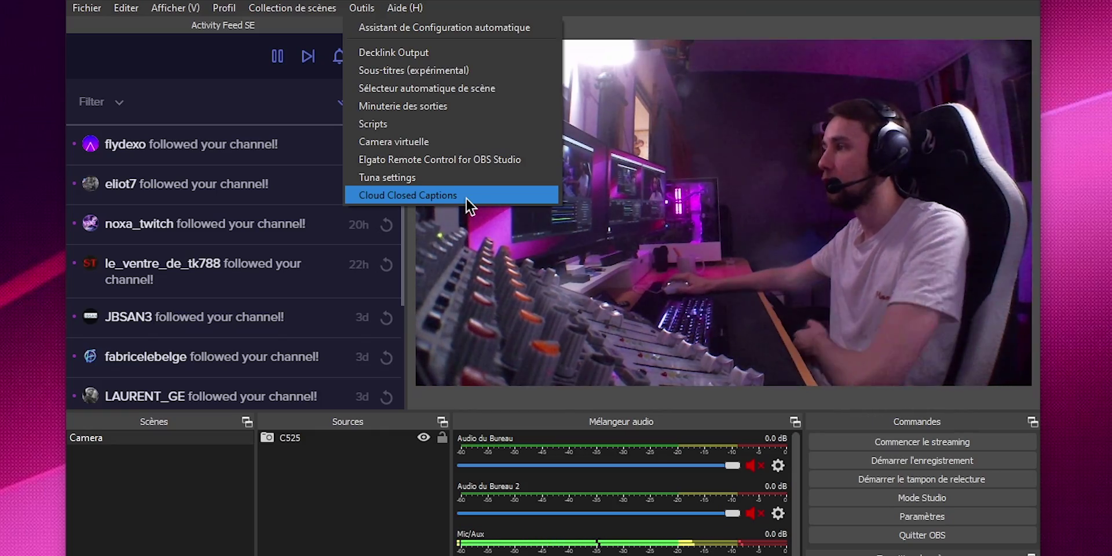
pyautogui.click(465, 197)
pyautogui.moveTo(234, 122); pyautogui.dragTo(561, 144)
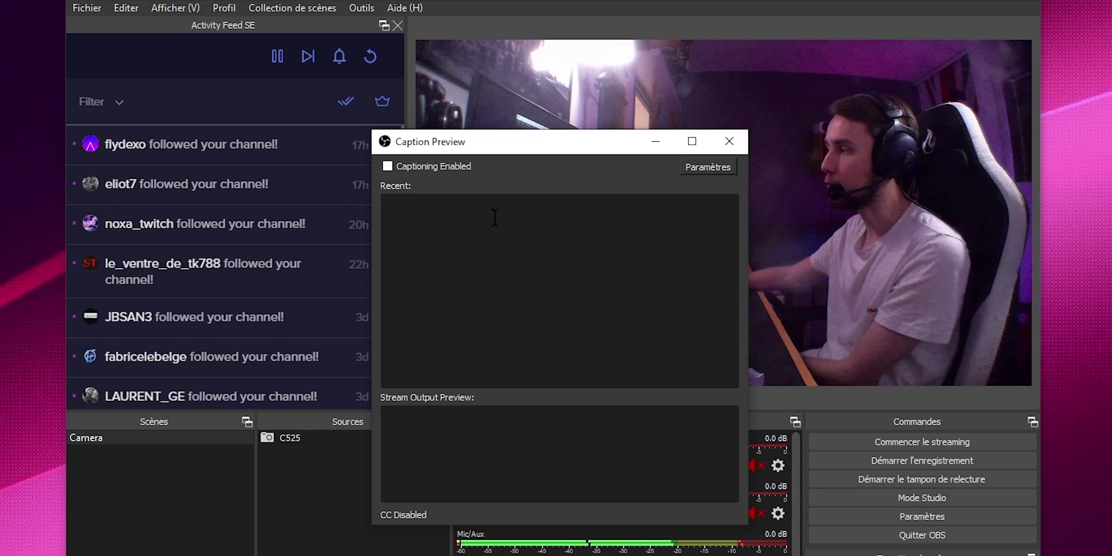
pyautogui.click(716, 171)
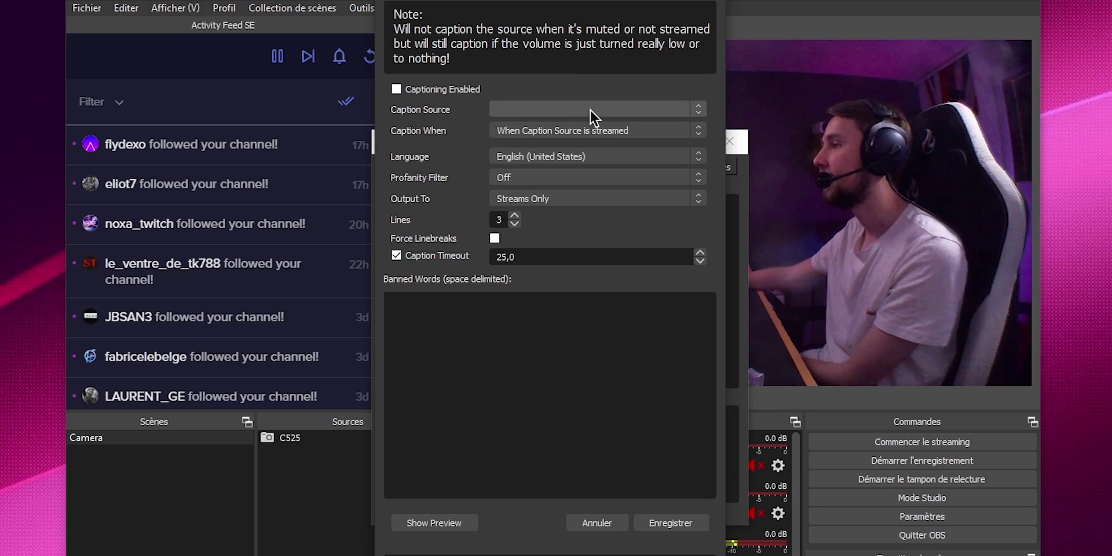
pyautogui.click(589, 108)
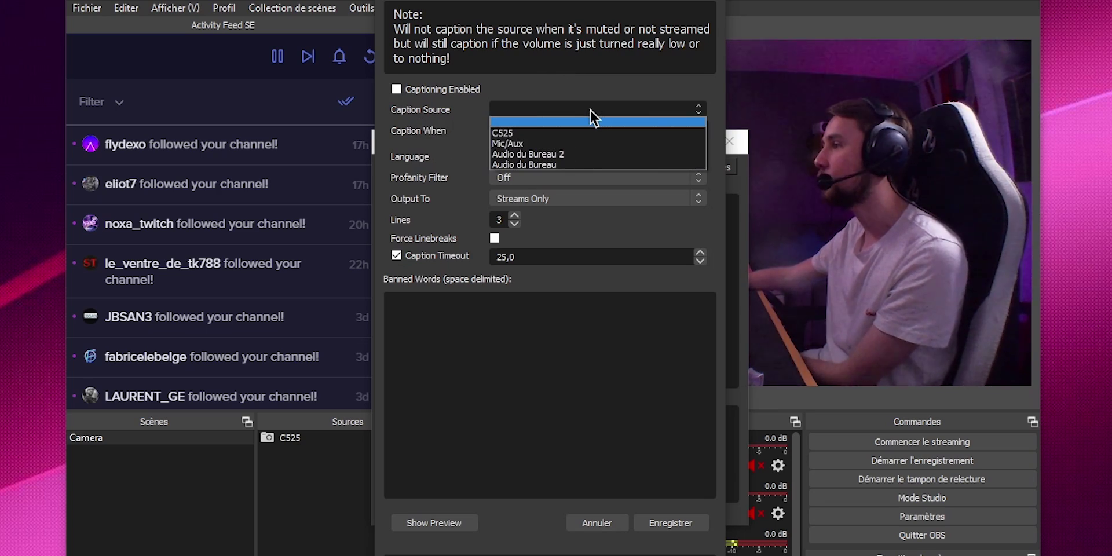
pyautogui.click(579, 144)
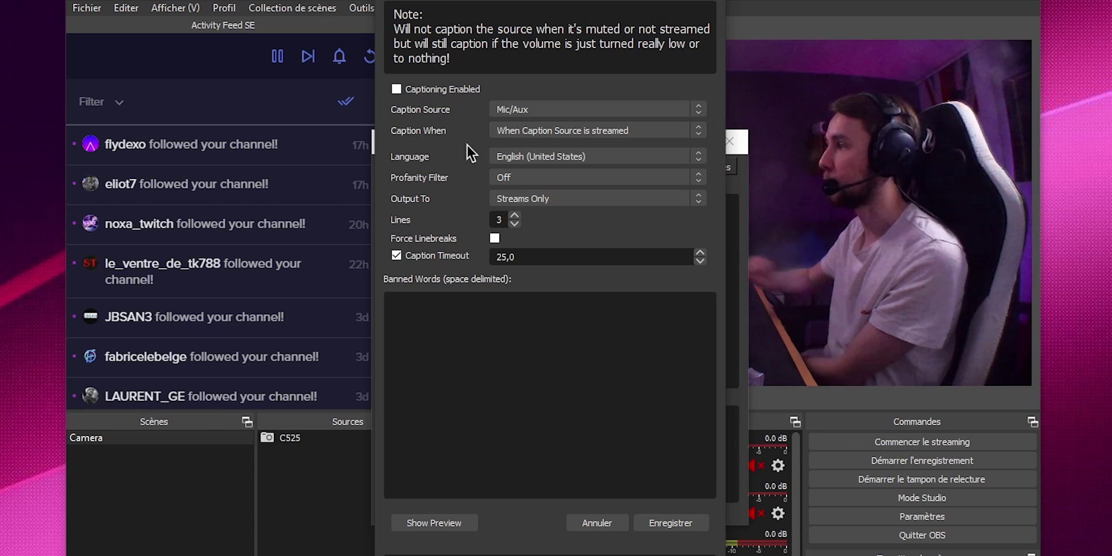
pyautogui.click(511, 134)
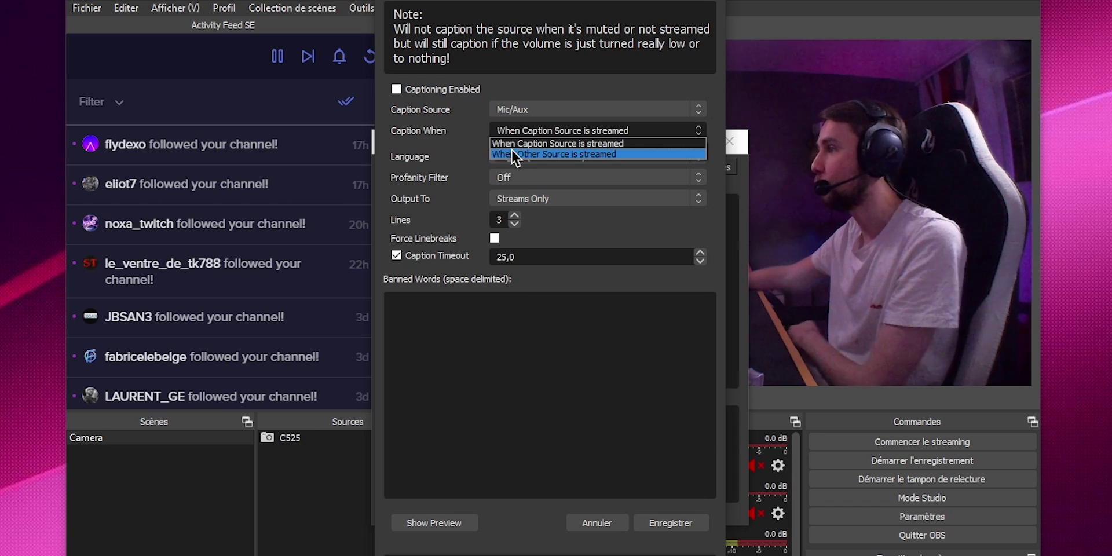
pyautogui.click(504, 154)
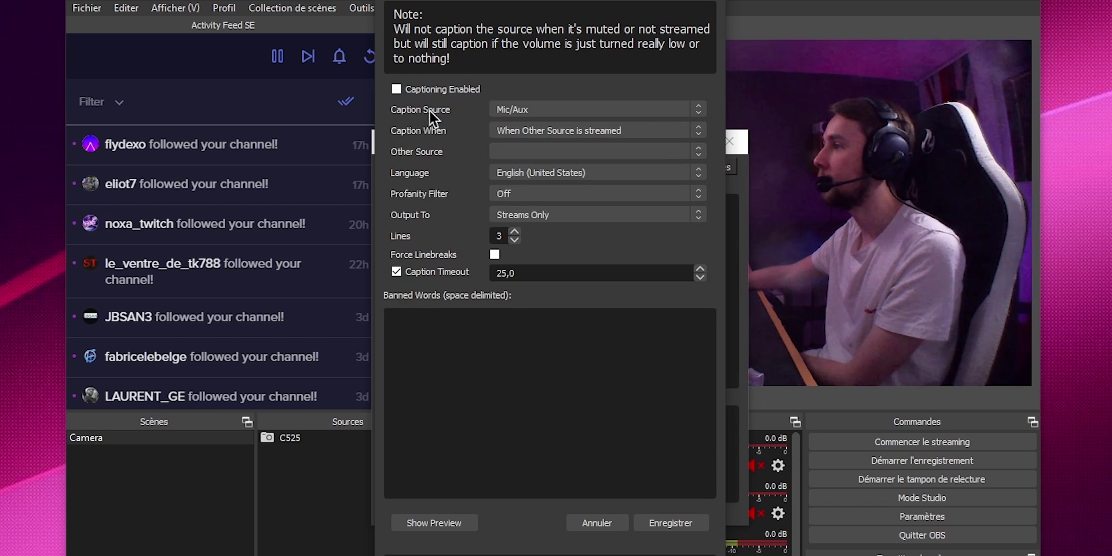
pyautogui.click(661, 154)
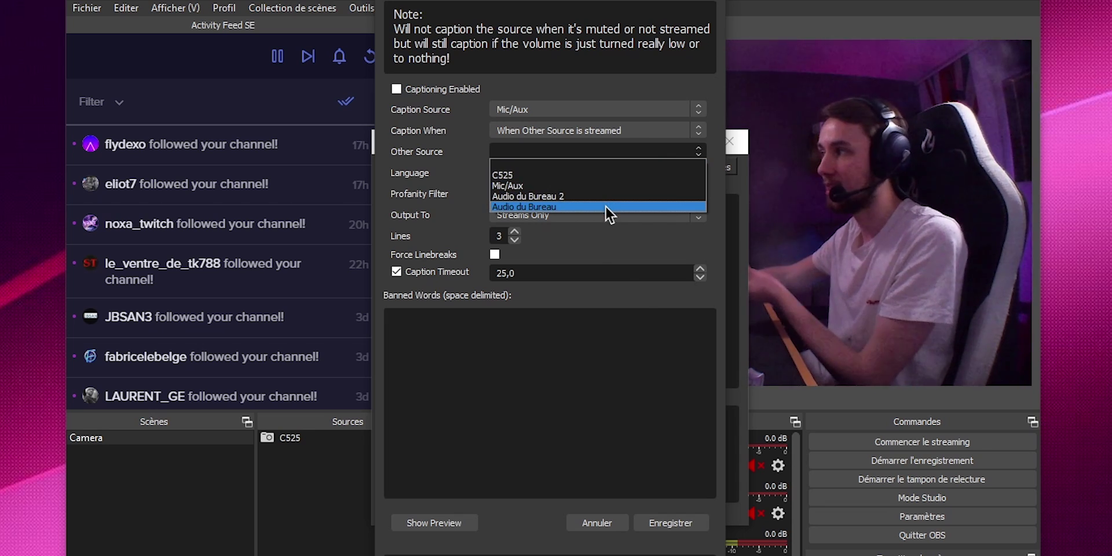
pyautogui.click(613, 154)
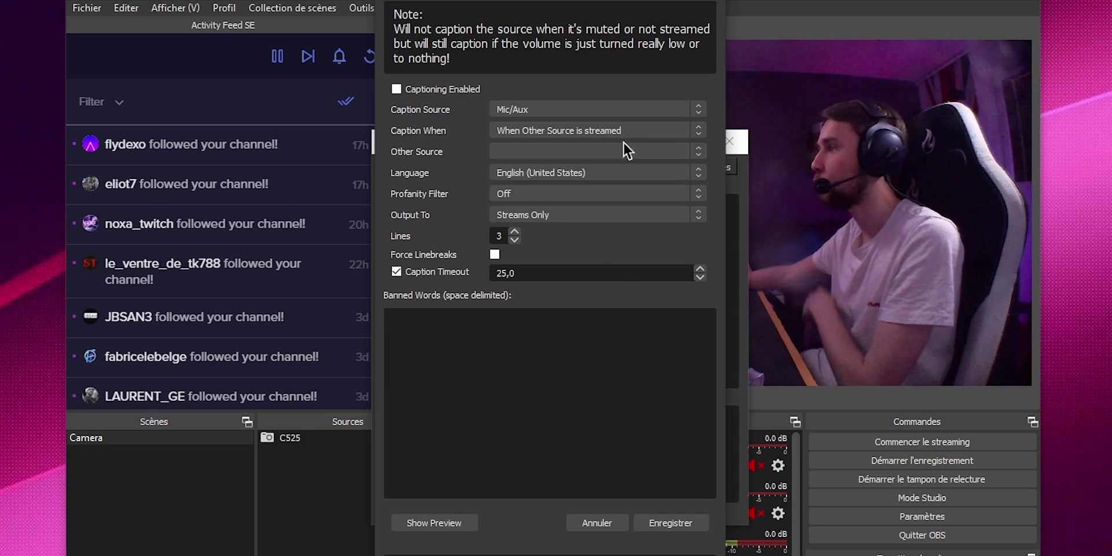
pyautogui.click(627, 132)
pyautogui.click(620, 140)
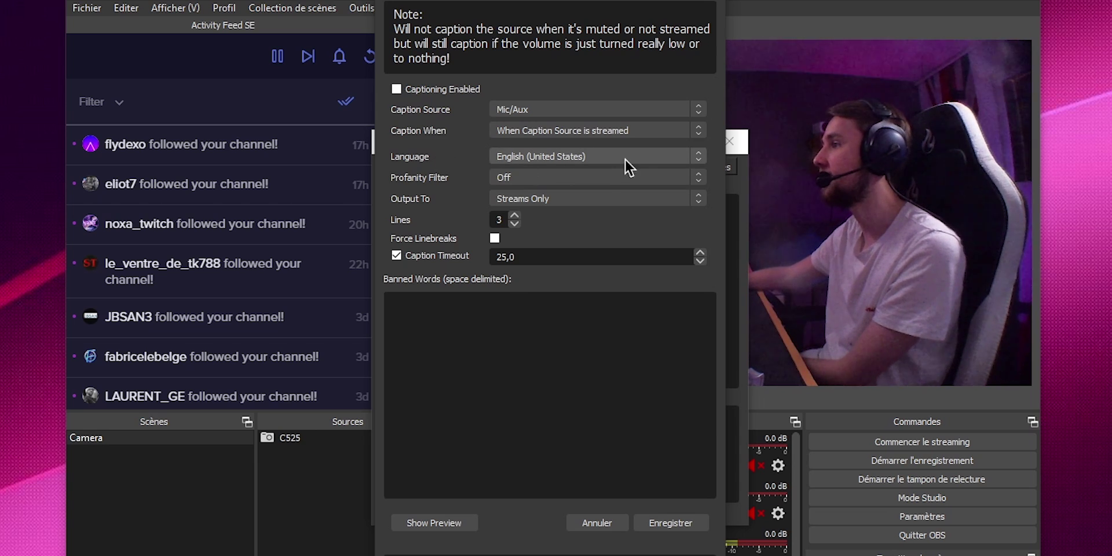
# - Set the caption language to French (France) and keep the caption output on Streams Only
pyautogui.click(651, 155)
pyautogui.scroll(-5, 645, 195)
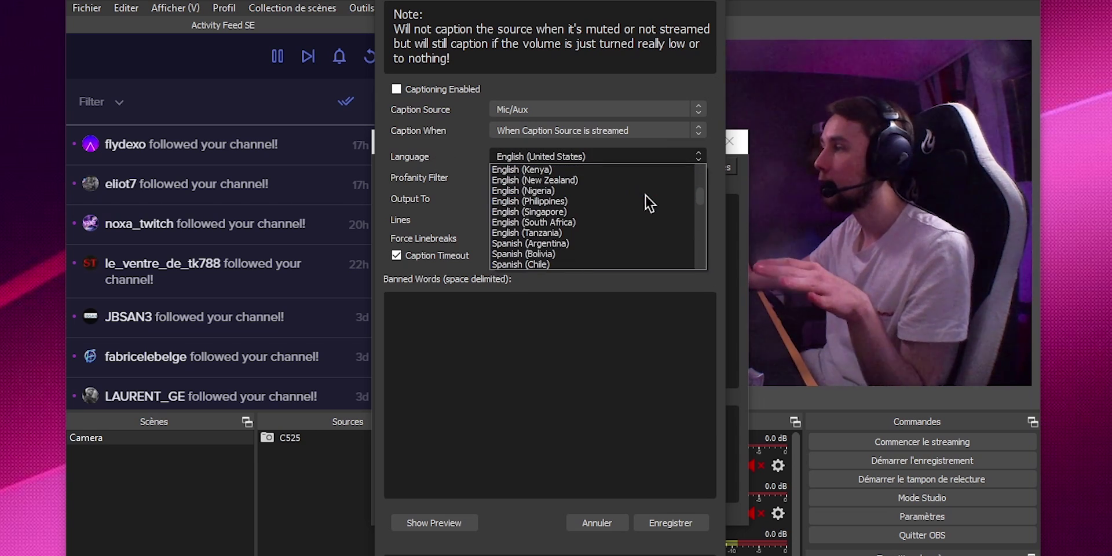
pyautogui.scroll(-10, 649, 202)
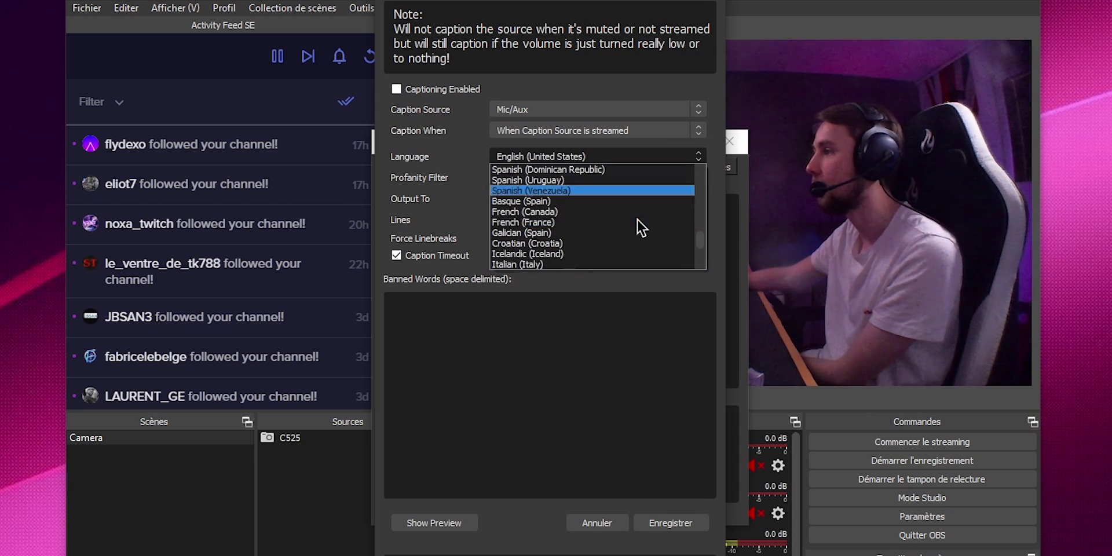
pyautogui.scroll(-2, 633, 251)
pyautogui.scroll(3, 601, 228)
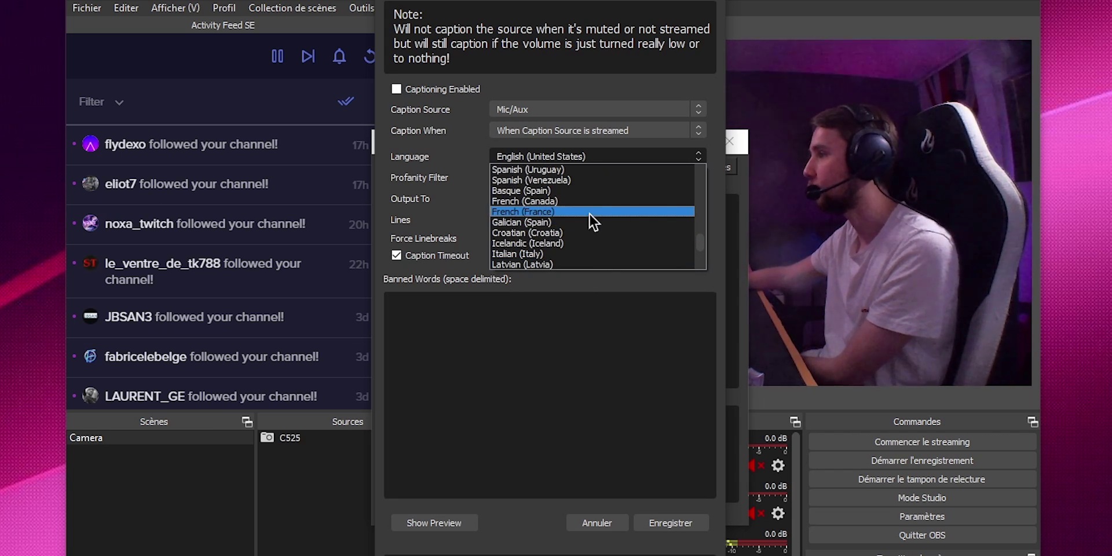
pyautogui.click(592, 214)
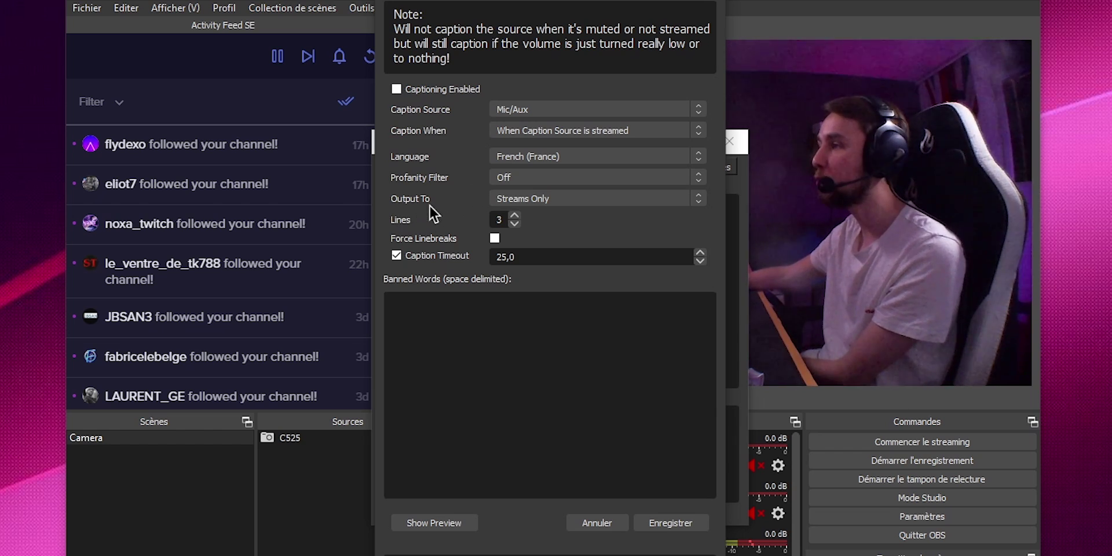
pyautogui.click(600, 199)
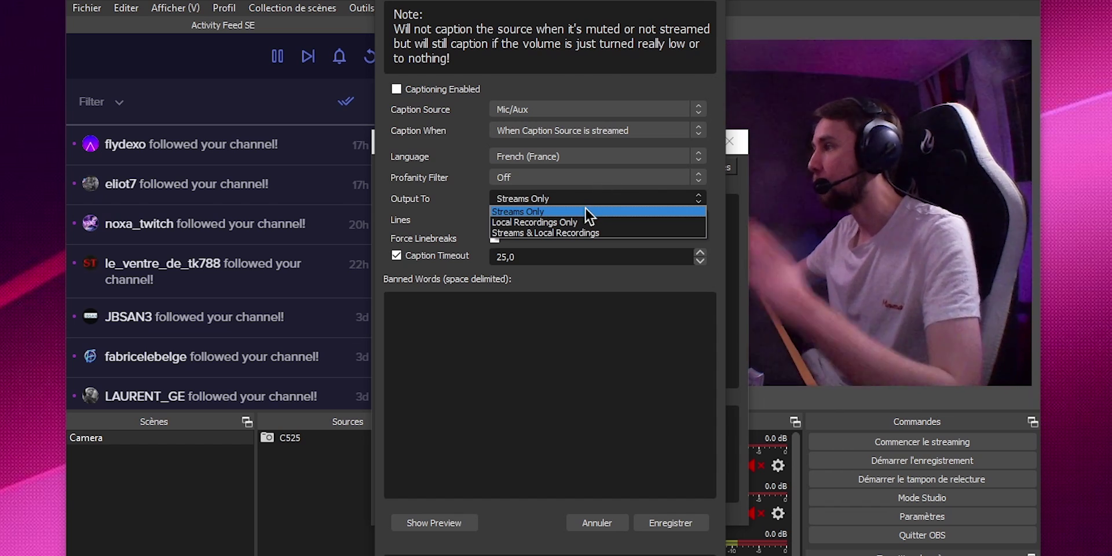
pyautogui.click(596, 198)
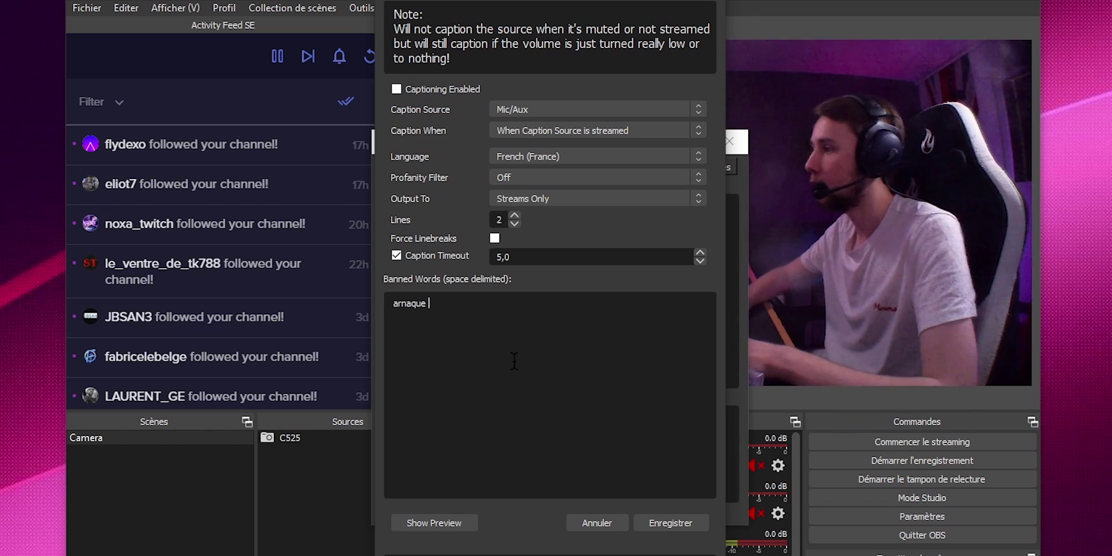
# - Clear the banned words list, save the caption settings and enable captioning in the preview
pyautogui.hotkey('ctrl', 'a')
pyautogui.press('BackSpace')
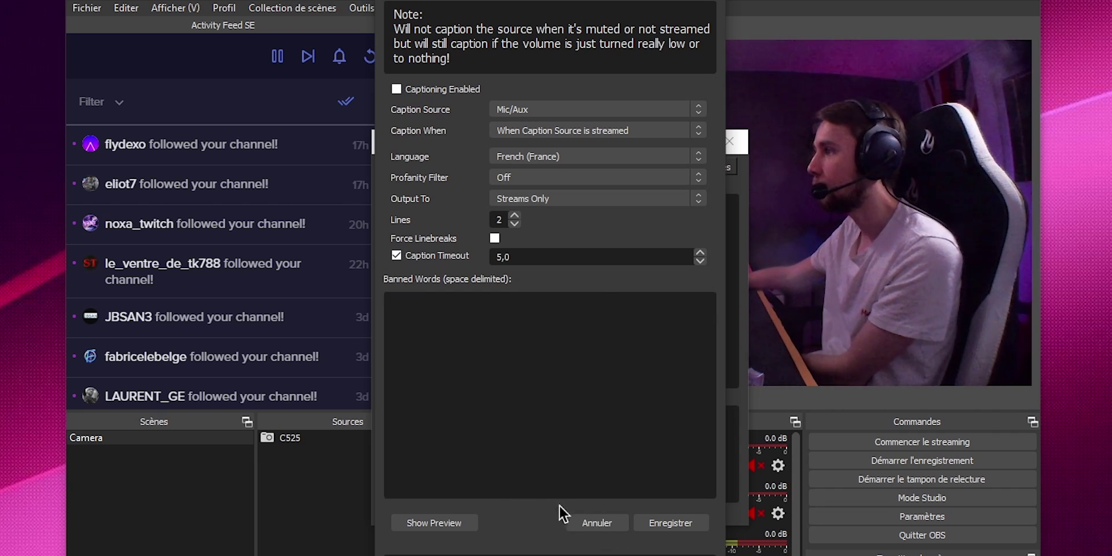
pyautogui.click(667, 524)
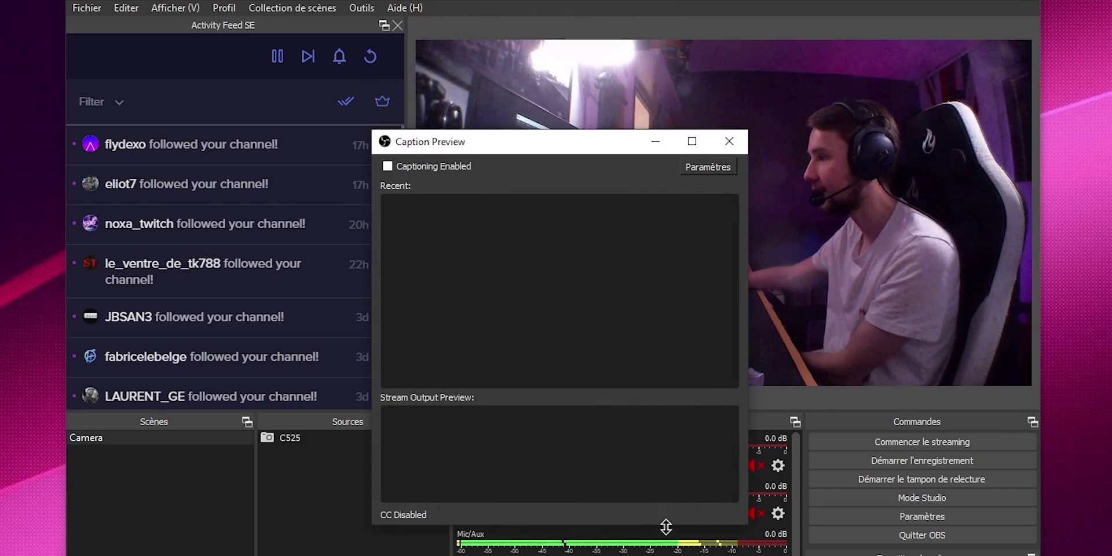
pyautogui.click(388, 166)
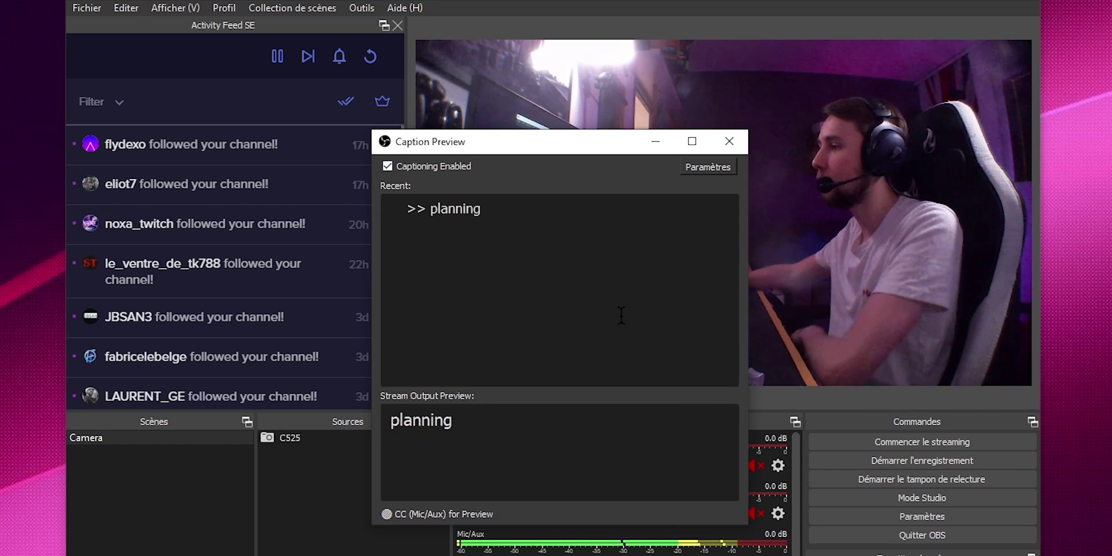